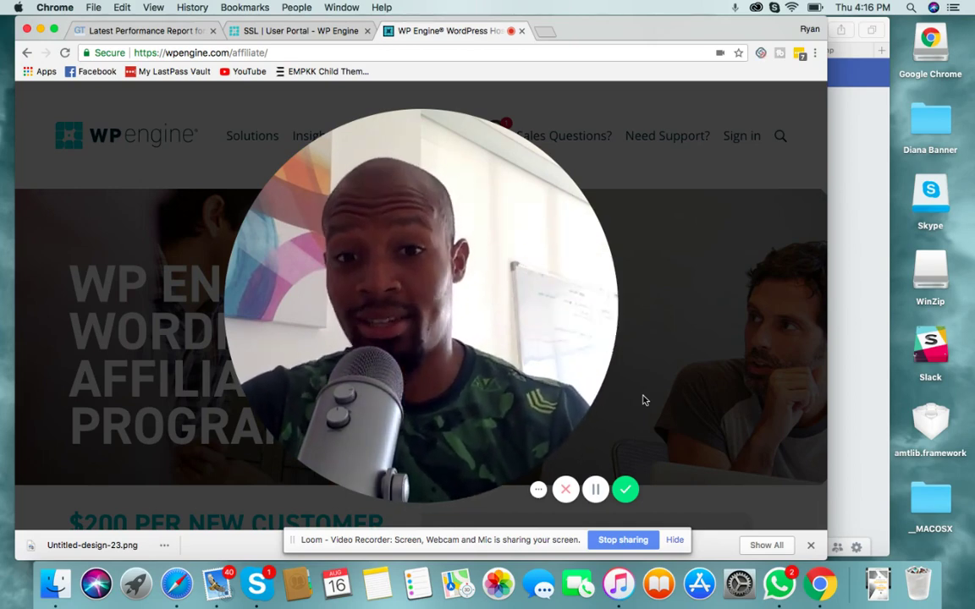
Step: Shrink the Loom webcam bubble to its smallest size
mouse_move(579, 343)
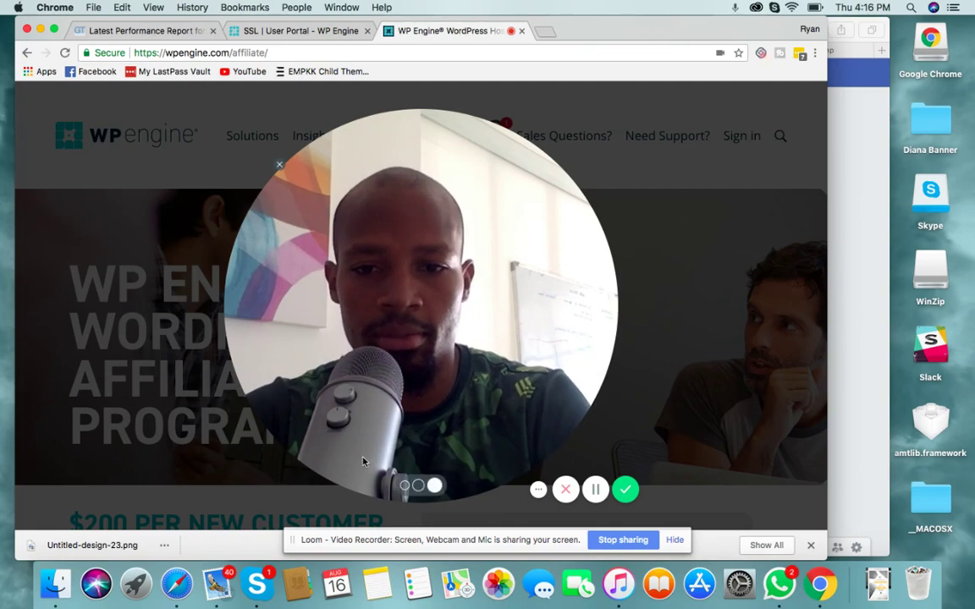
click(405, 487)
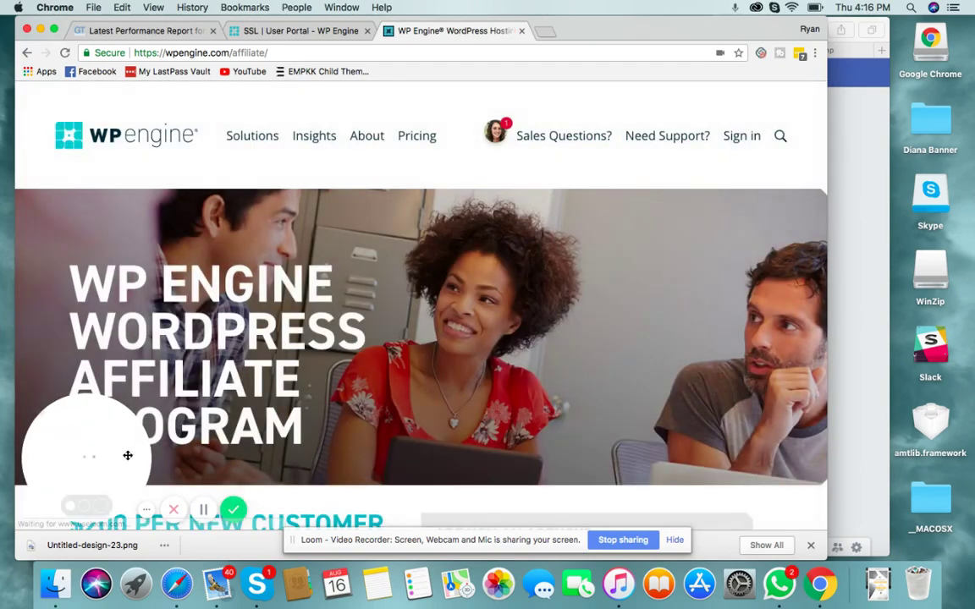
Step: Move the webcam bubble aside and read through WP Engine's affiliate program details ($200 per new customer)
drag(85, 457, 753, 455)
scroll(537, 388, down, 4)
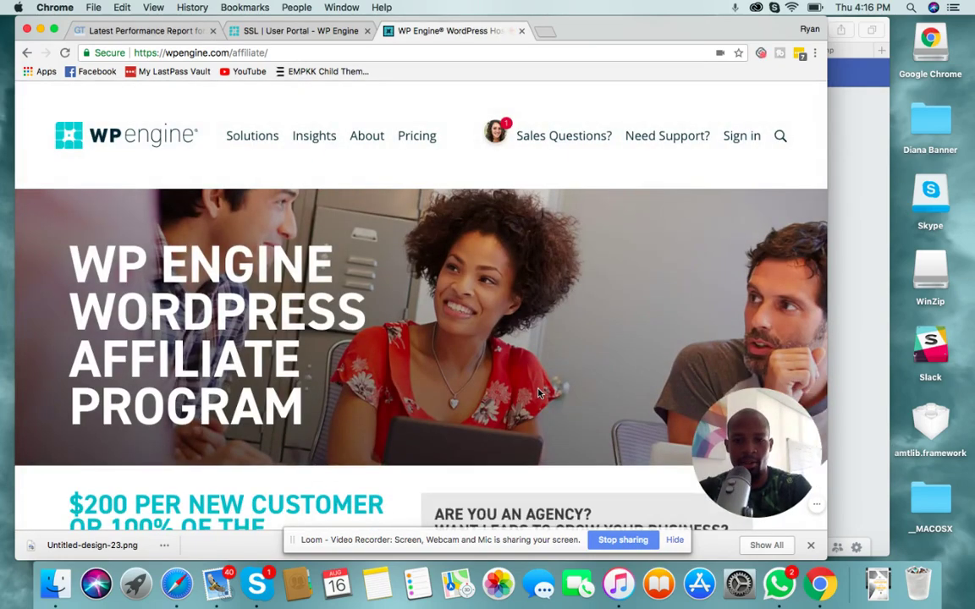
scroll(538, 391, down, 2)
scroll(457, 296, up, 6)
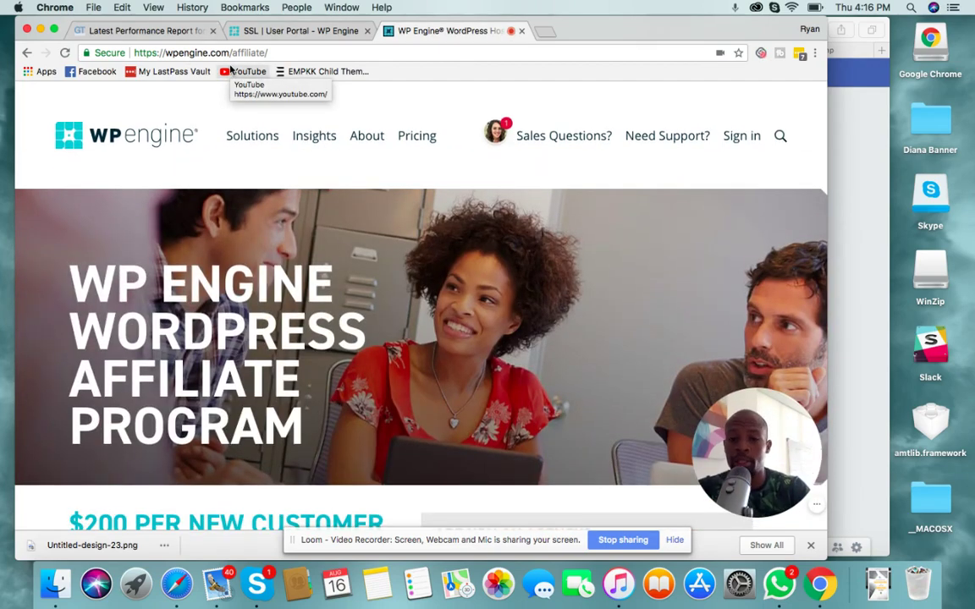
scroll(607, 244, down, 1)
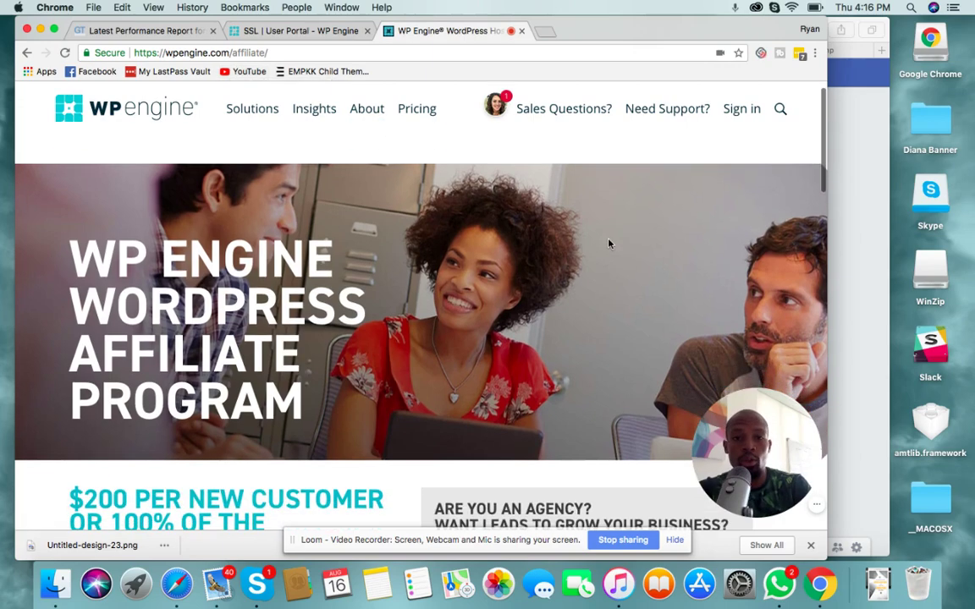
scroll(607, 244, down, 5)
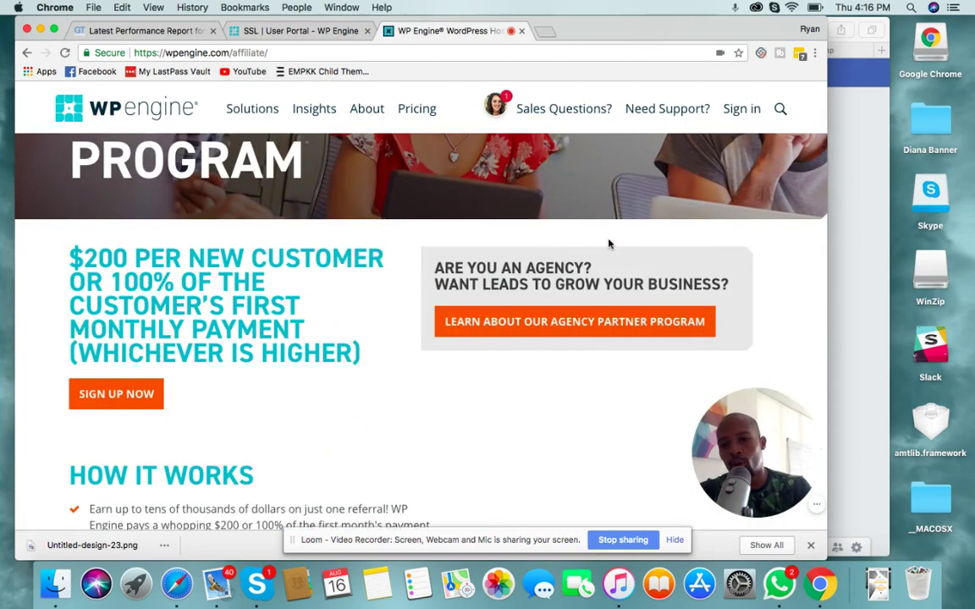
scroll(607, 244, up, 1)
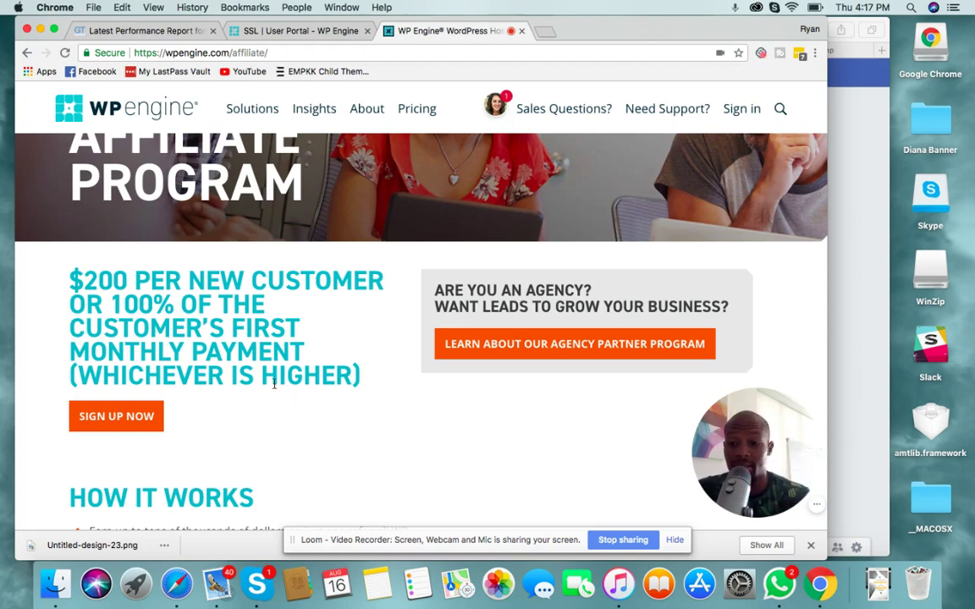
scroll(274, 384, down, 10)
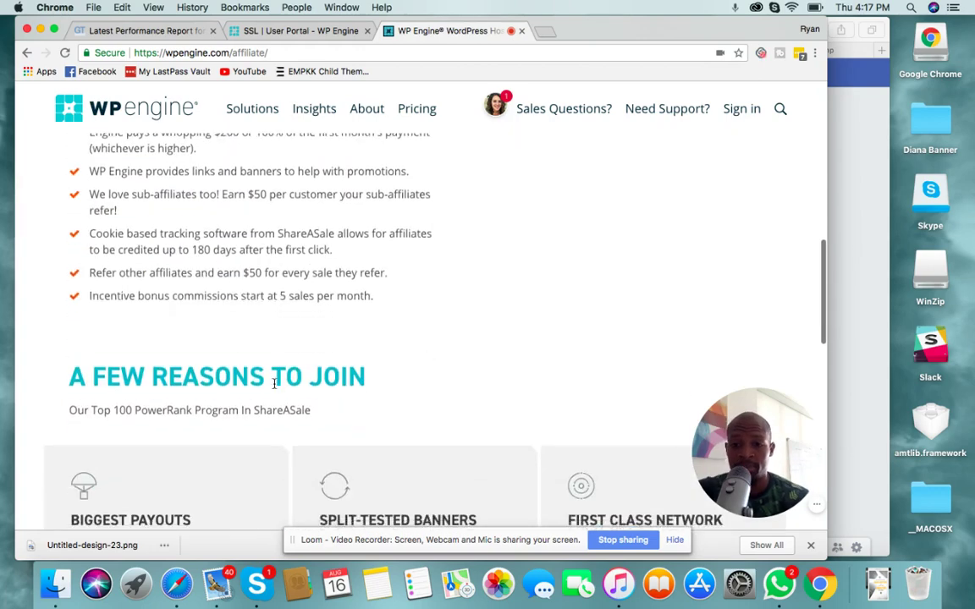
scroll(273, 384, down, 9)
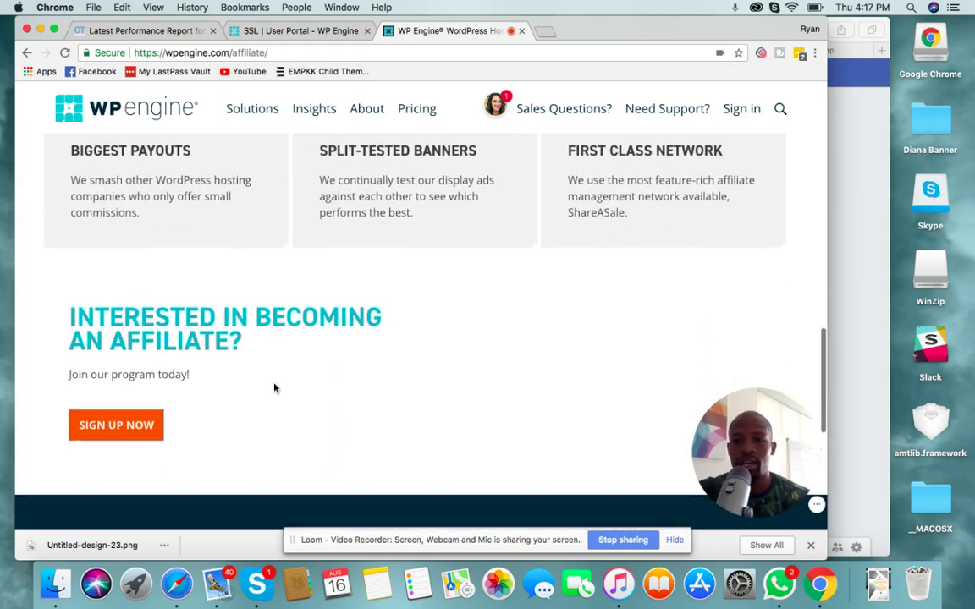
scroll(273, 387, down, 5)
scroll(274, 388, up, 2)
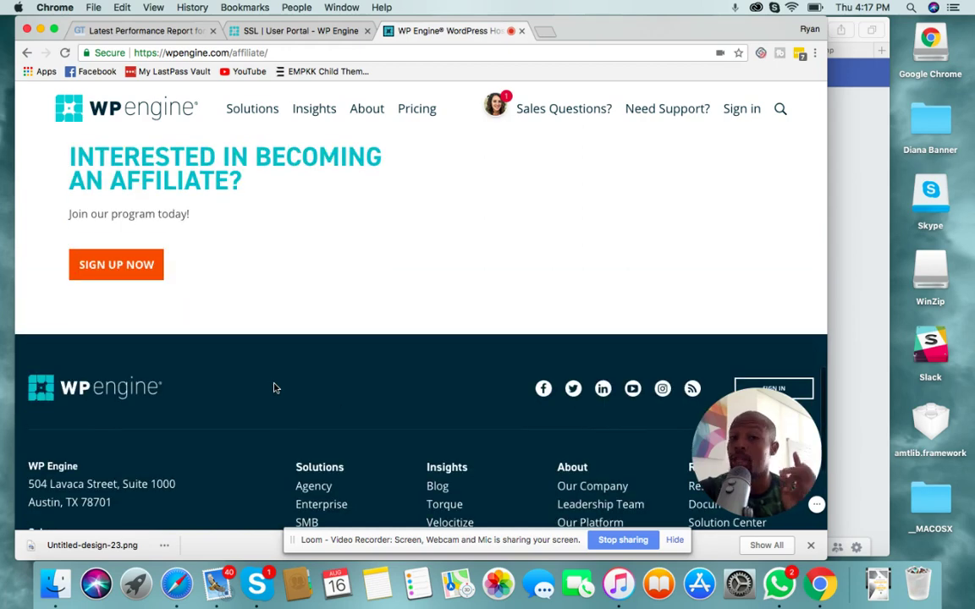
Step: Start the WP Engine affiliate sign-up and scroll down to the registration form
click(155, 267)
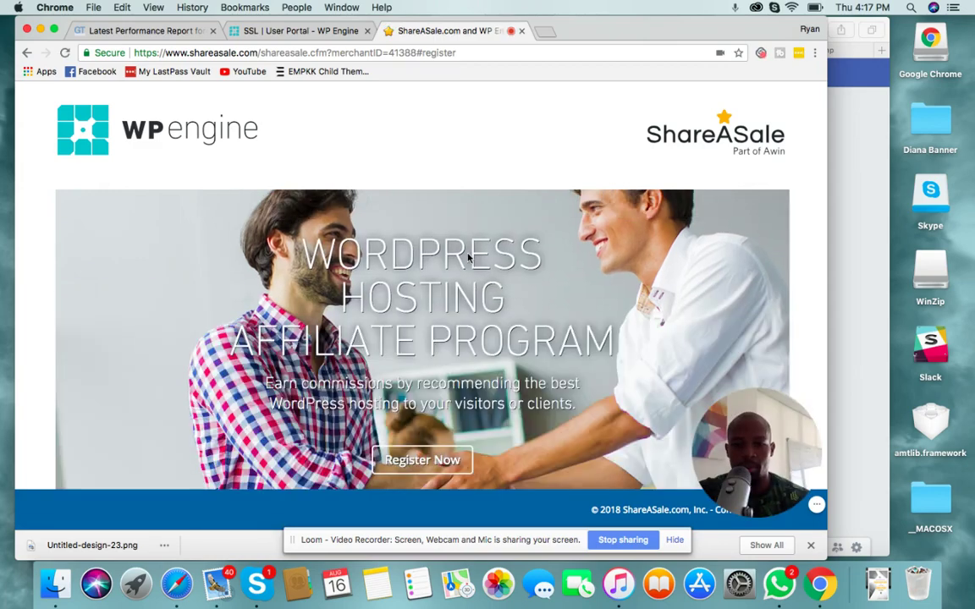
scroll(504, 324, down, 6)
scroll(505, 323, down, 15)
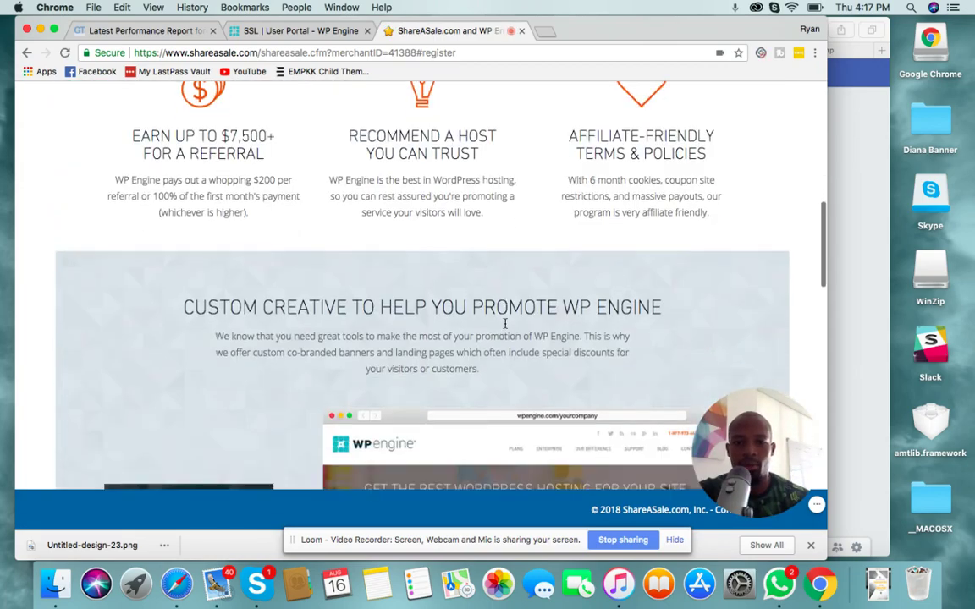
scroll(505, 328, down, 3)
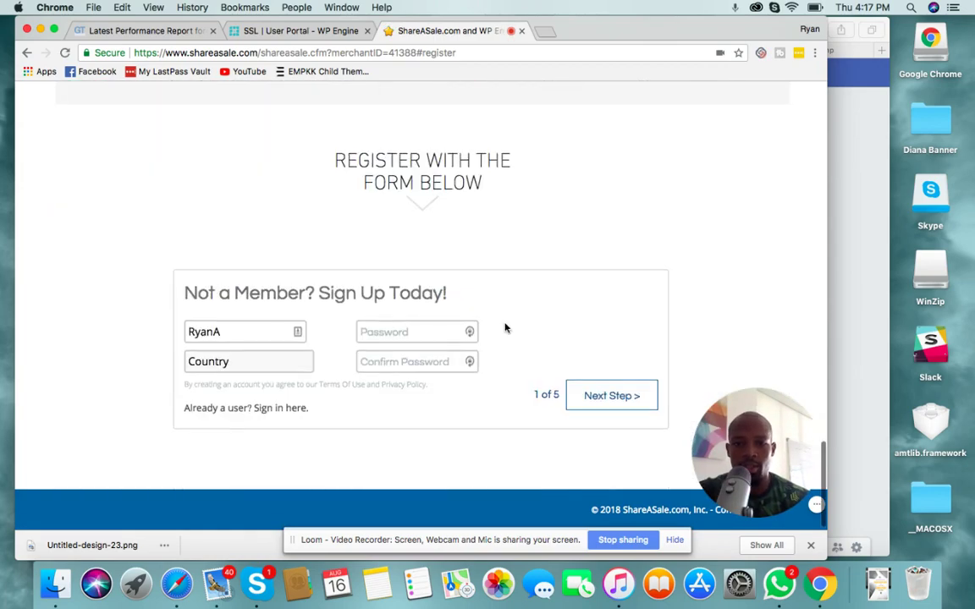
Step: Replace the username with a new one and set the country to United State of America
click(294, 332)
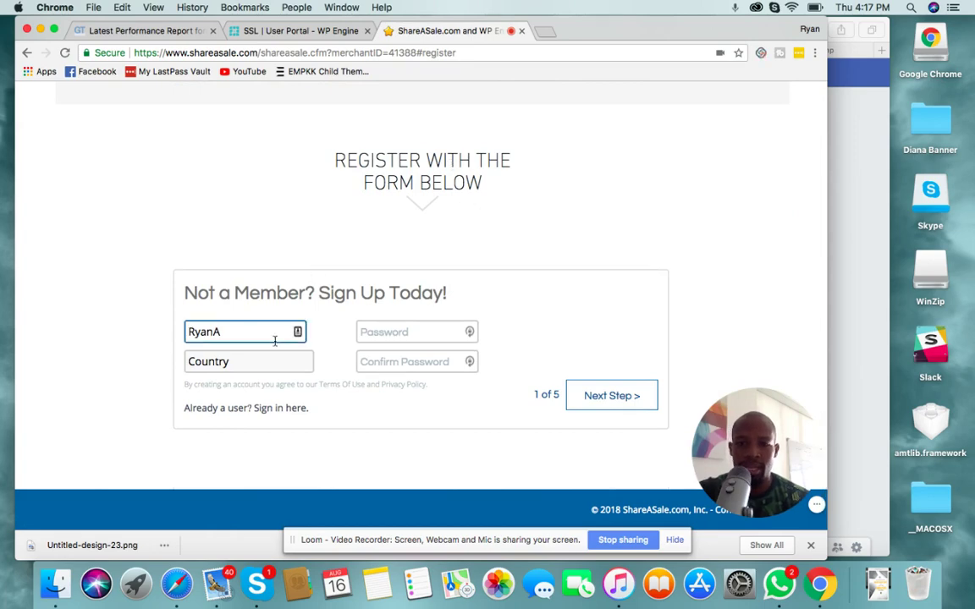
click(370, 333)
click(380, 364)
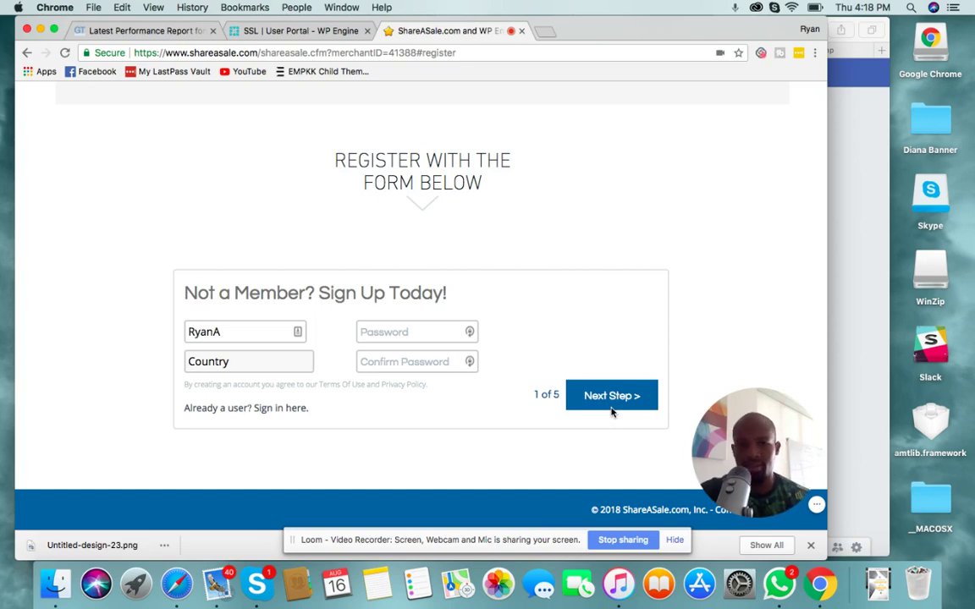
double_click(270, 330)
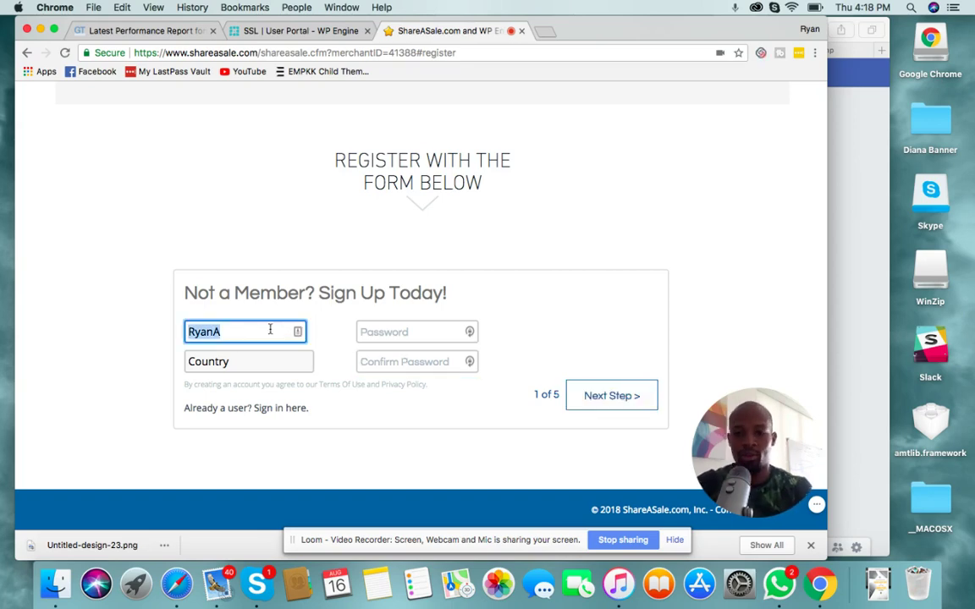
text(R)
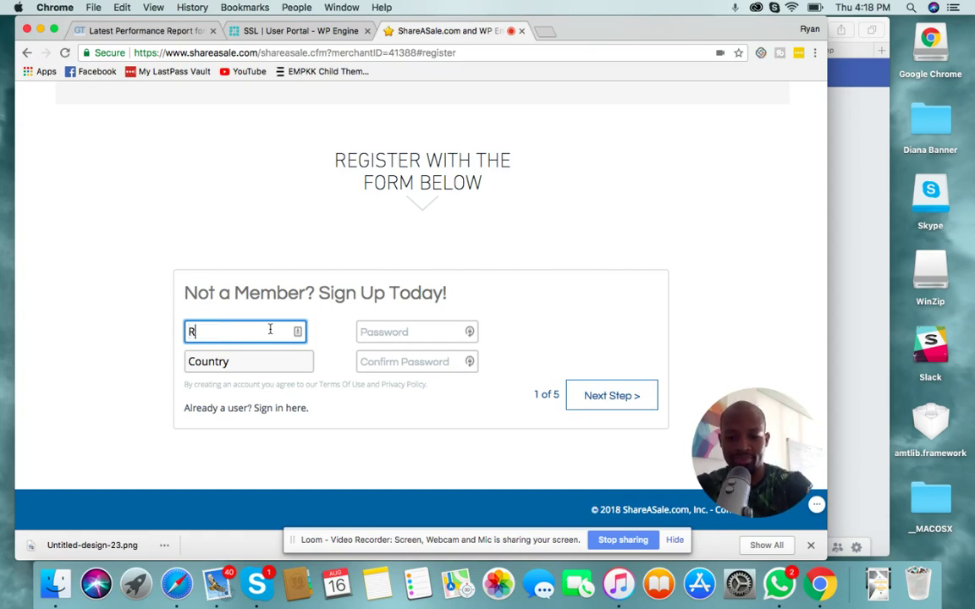
text(yanS)
click(225, 364)
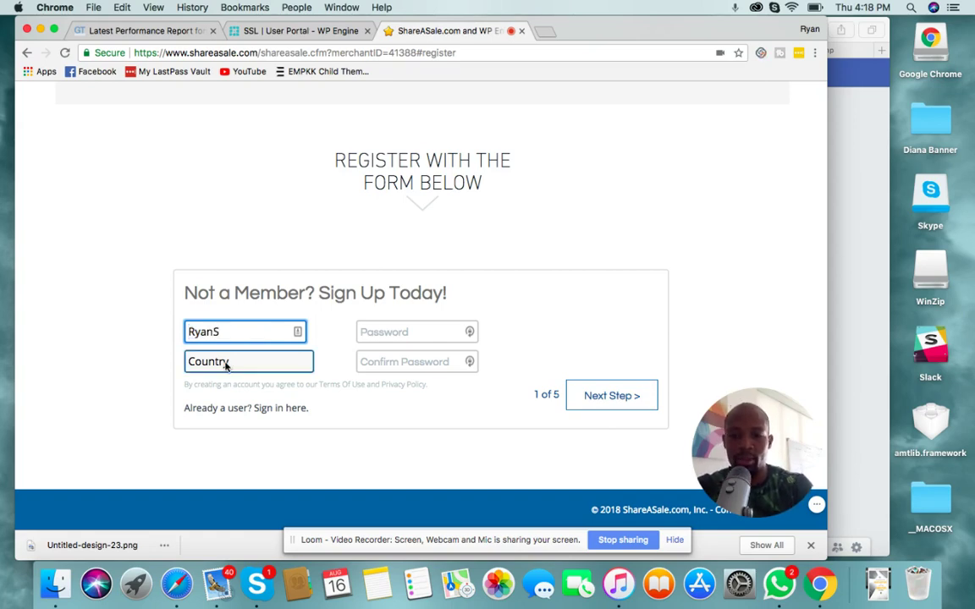
click(246, 376)
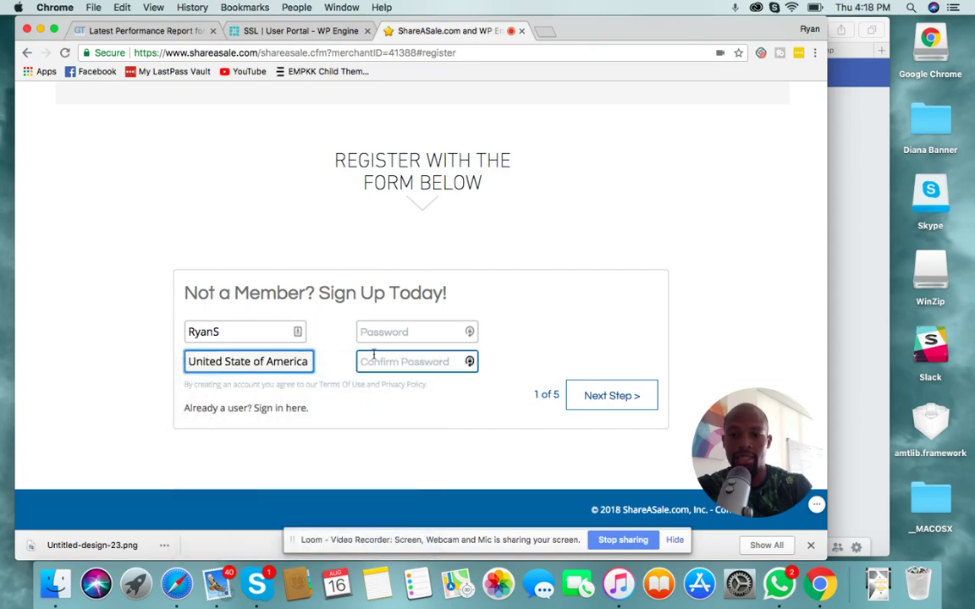
Step: Enter and confirm the account password, then submit the first sign-up step
click(410, 334)
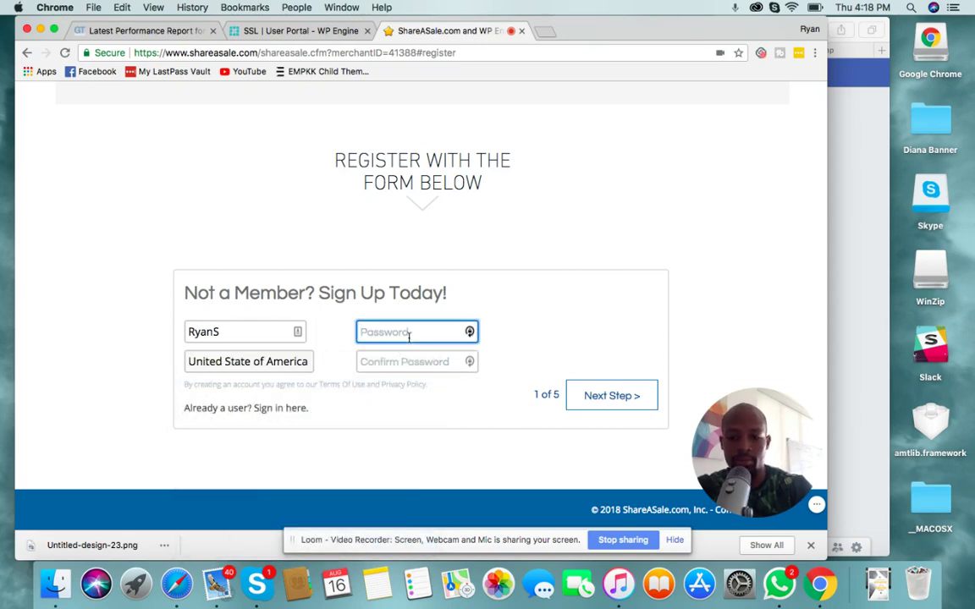
text(••••)
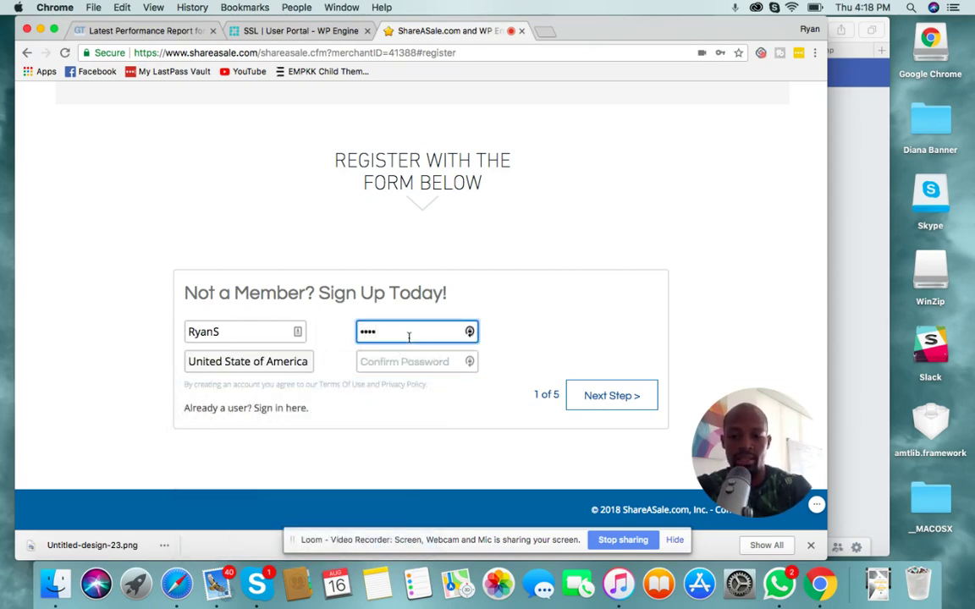
text(•)
click(403, 357)
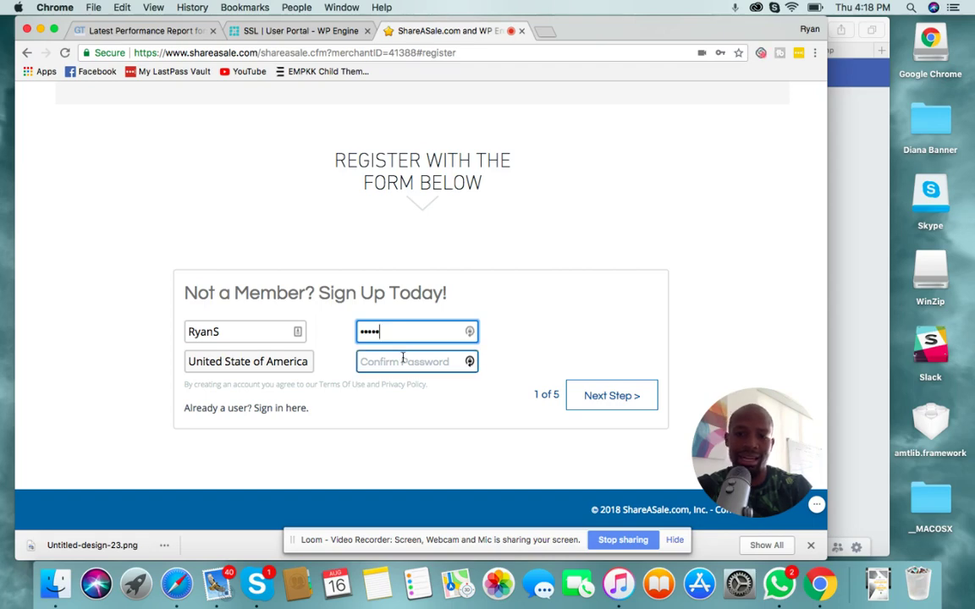
click(400, 357)
double_click(391, 333)
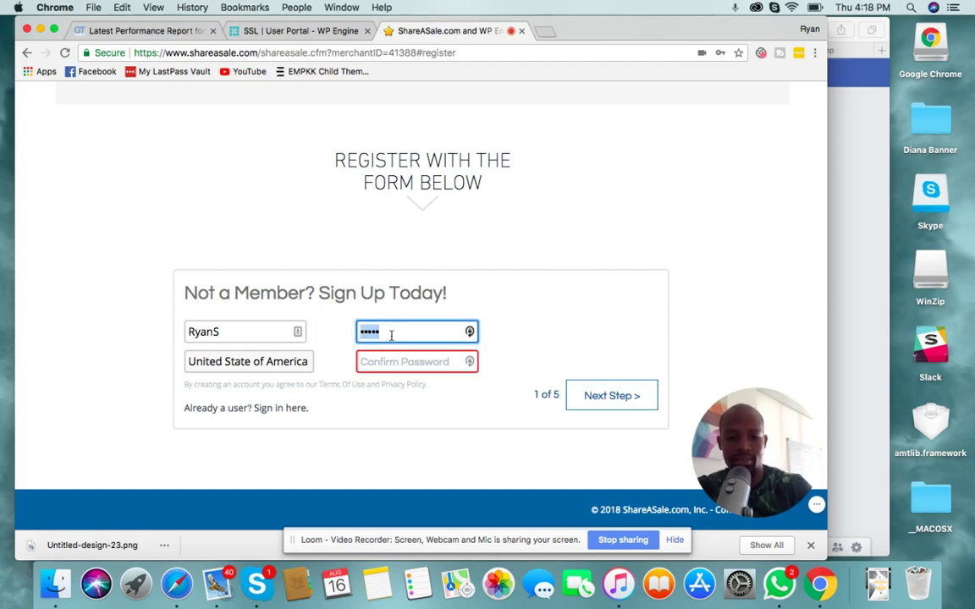
key(BackSpace)
text(•••••)
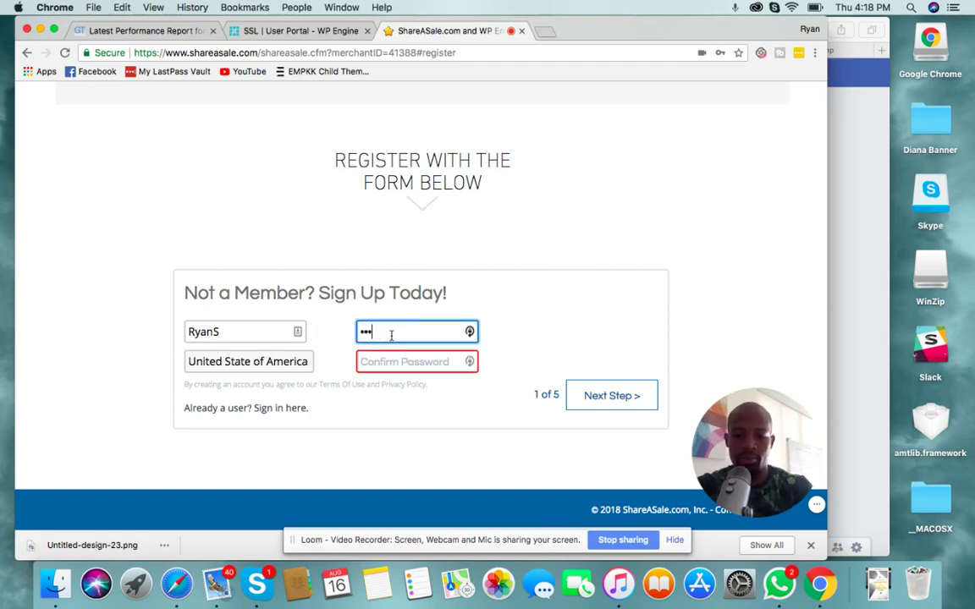
click(378, 362)
text(•••••)
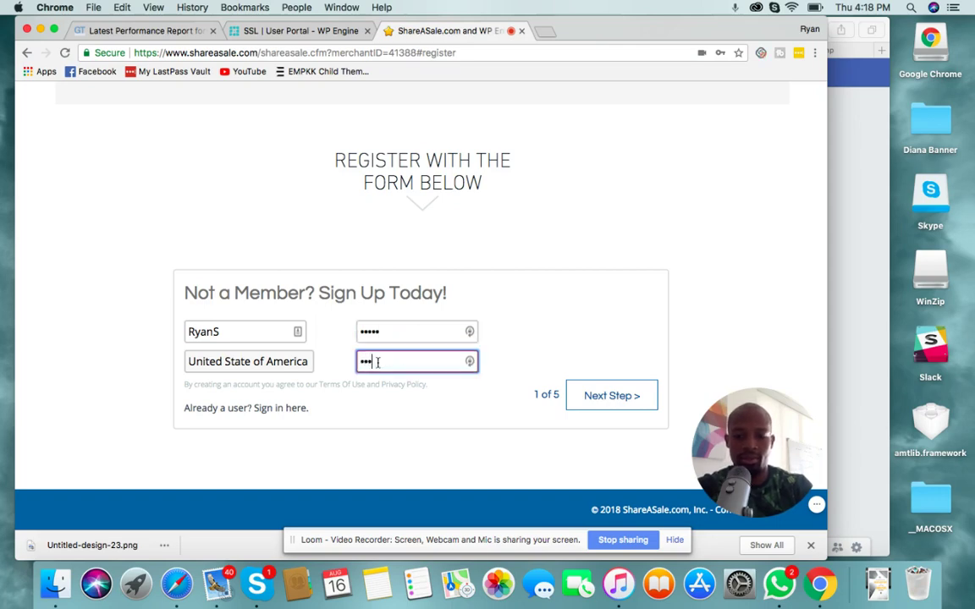
click(584, 406)
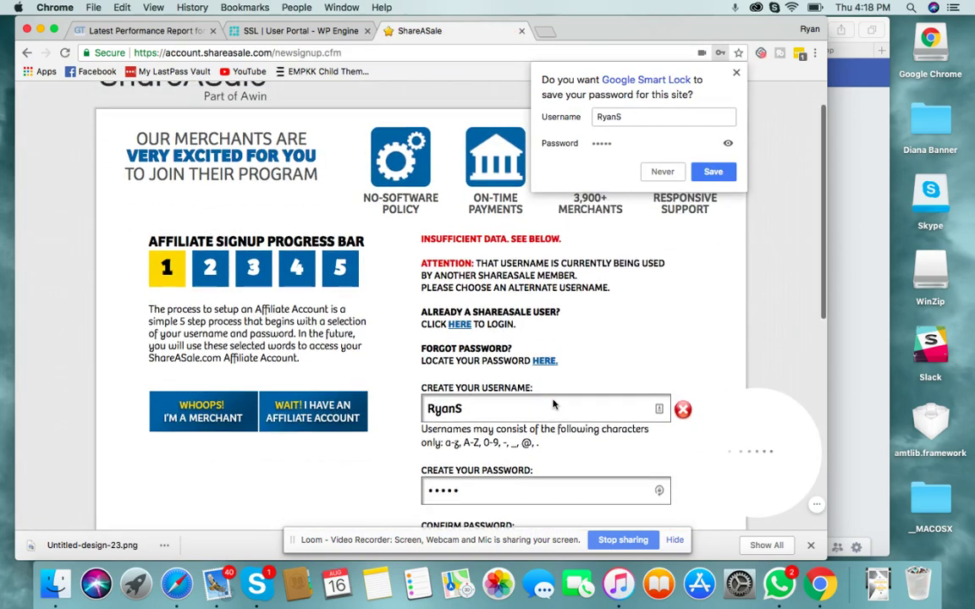
Step: Dismiss the browser's password-saving prompts and resubmit the signup form with Enter
click(663, 174)
click(633, 177)
scroll(617, 344, down, 3)
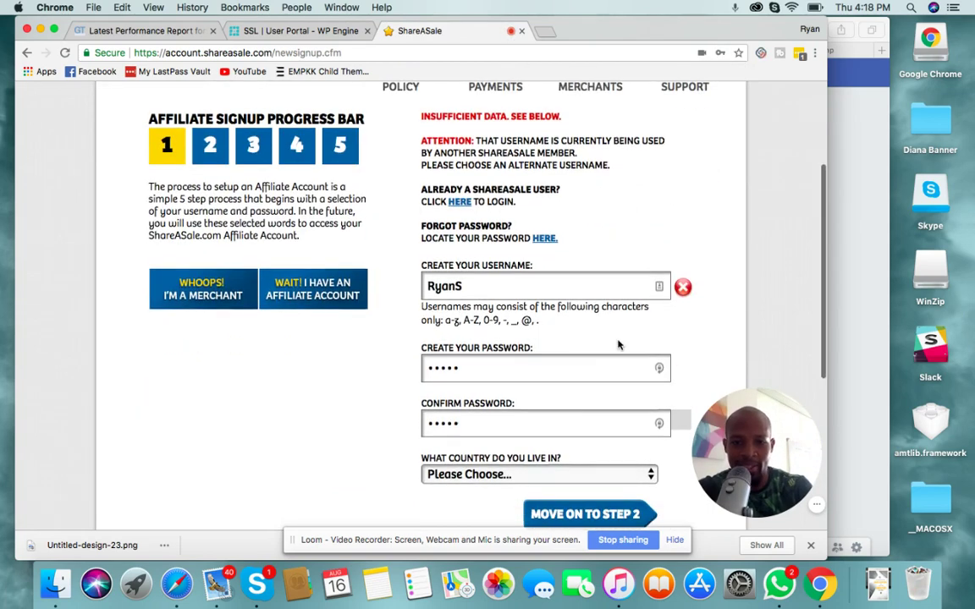
scroll(618, 345, down, 3)
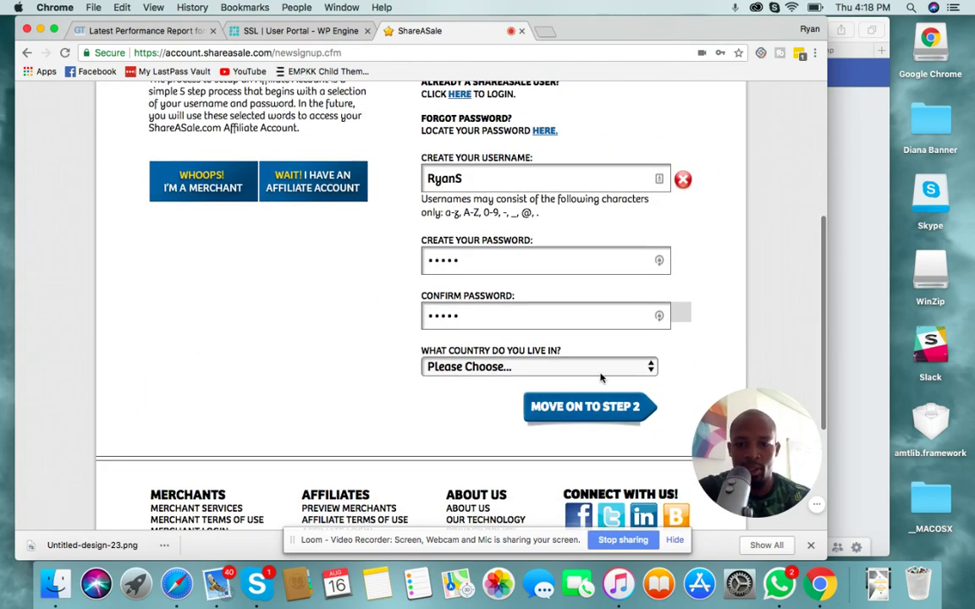
scroll(599, 377, down, 2)
scroll(598, 376, up, 2)
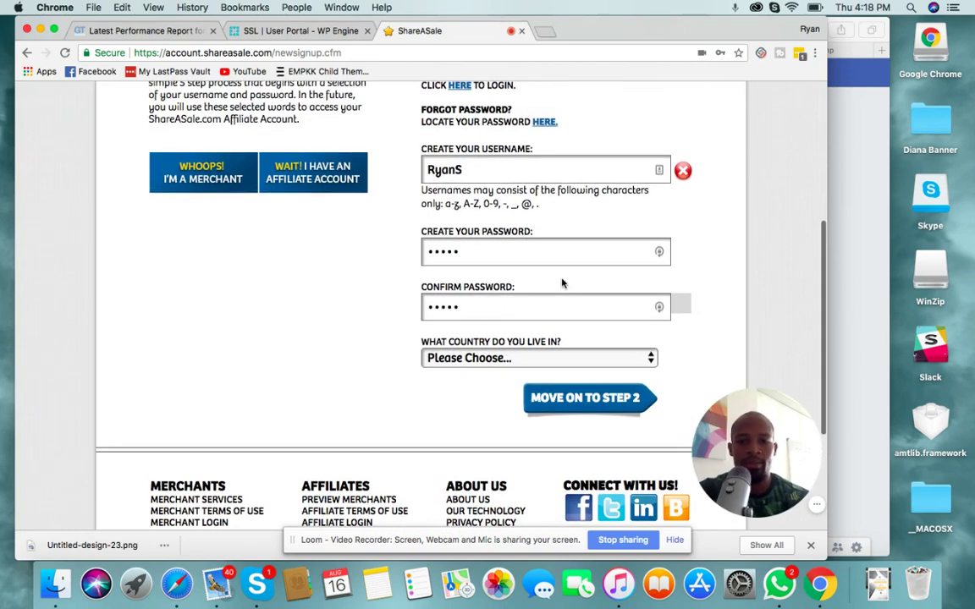
scroll(561, 282, up, 5)
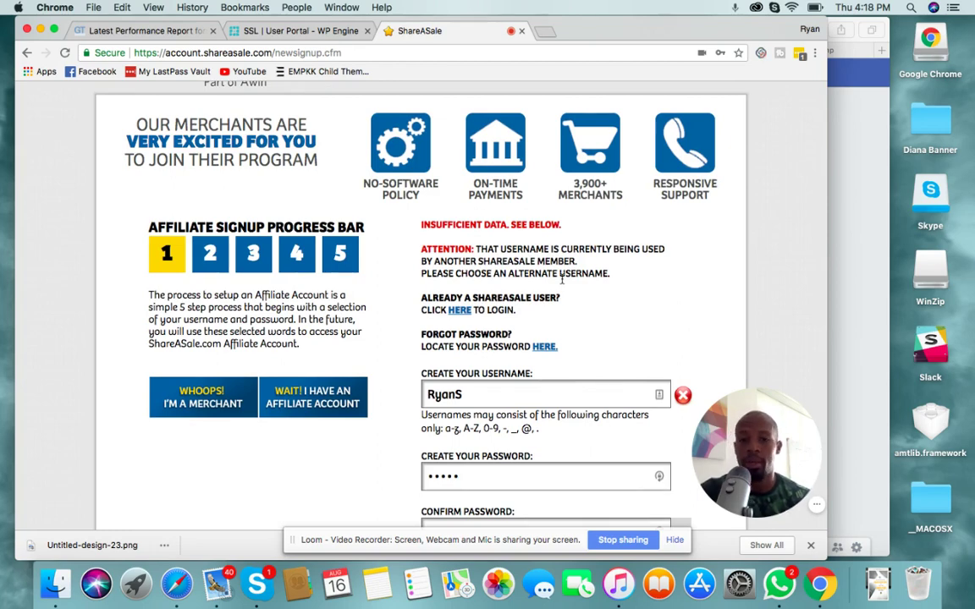
scroll(562, 279, down, 5)
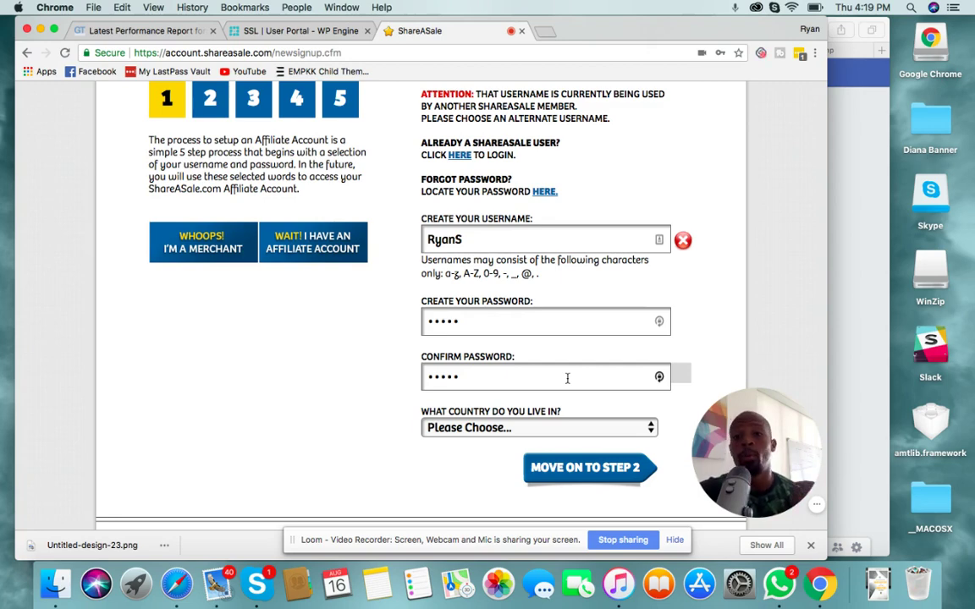
key(Return)
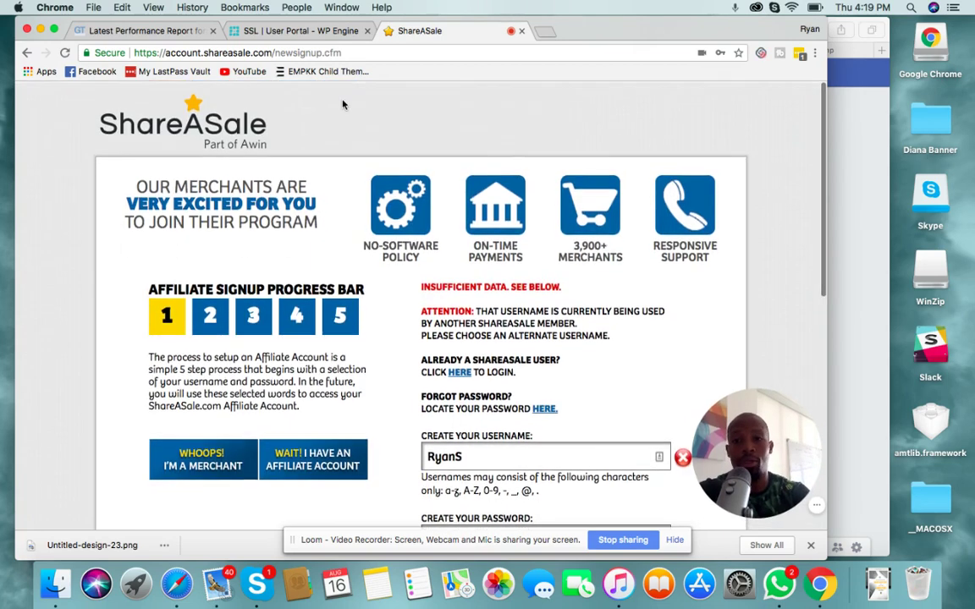
Step: Search Google for 'share', then go to shareasale.com through the address bar suggestion
click(372, 51)
text(share)
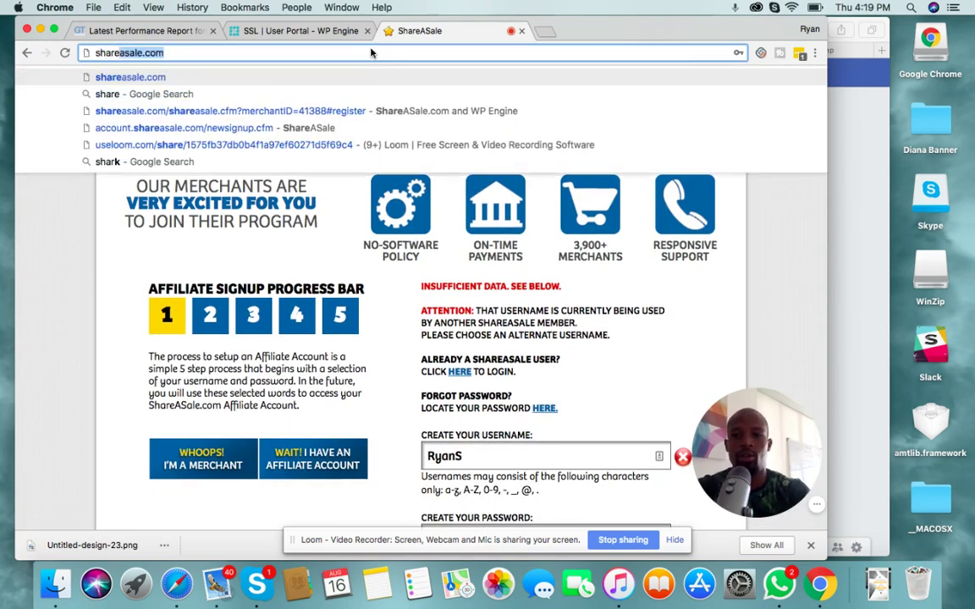
key(Delete)
key(Return)
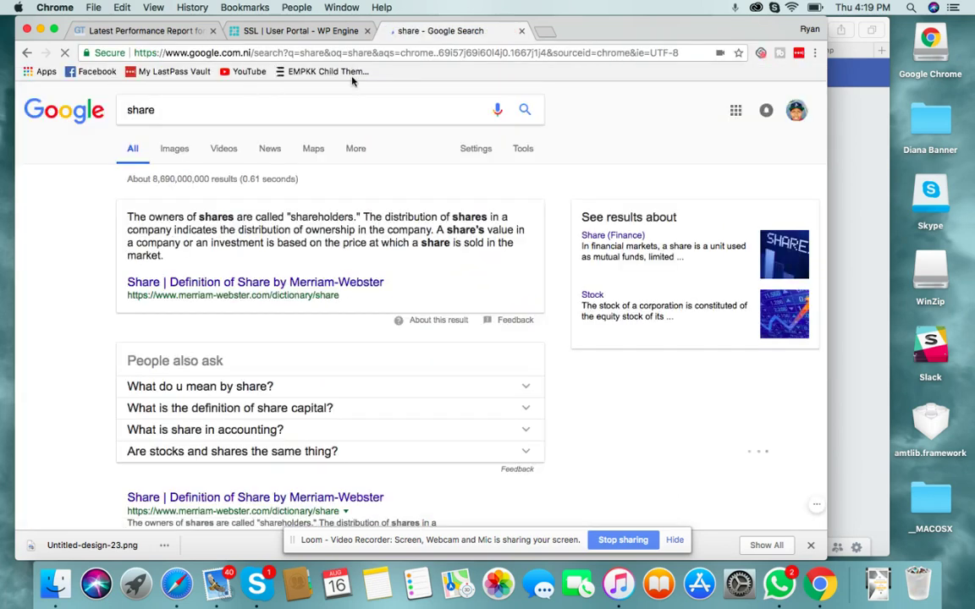
click(362, 60)
text(share)
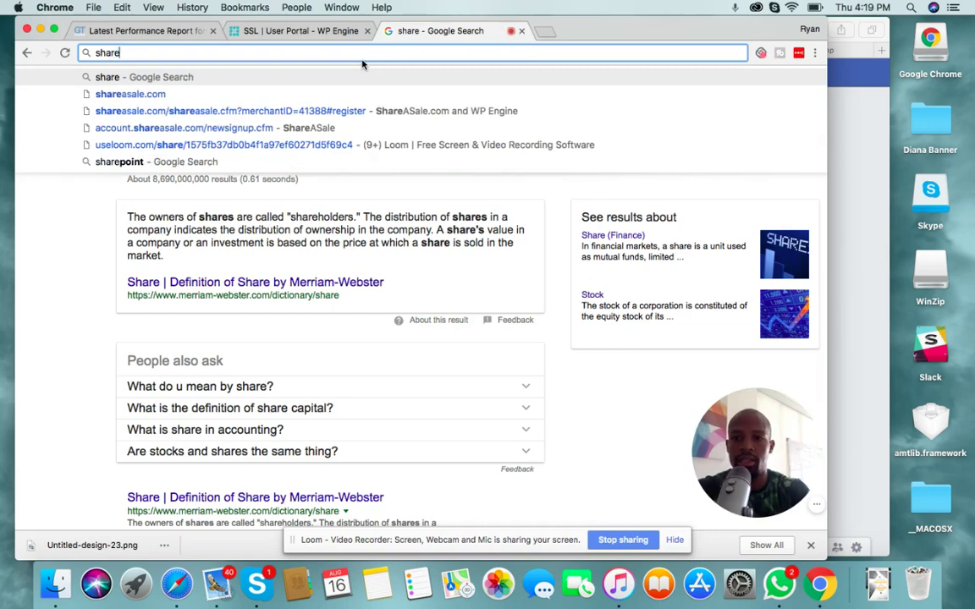
key(Down)
key(Return)
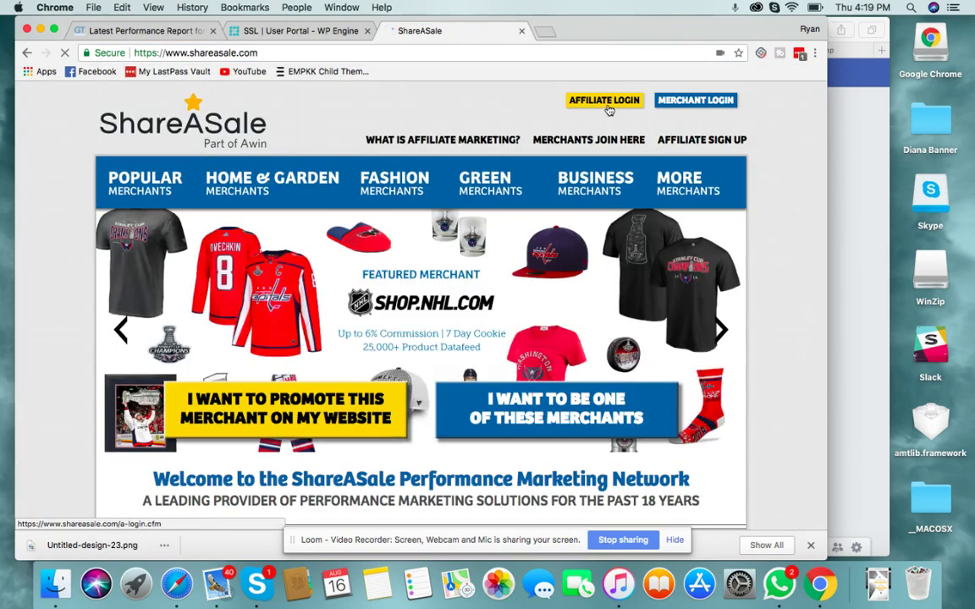
Step: Log in to the ShareASale affiliate account with the saved username and password
click(605, 102)
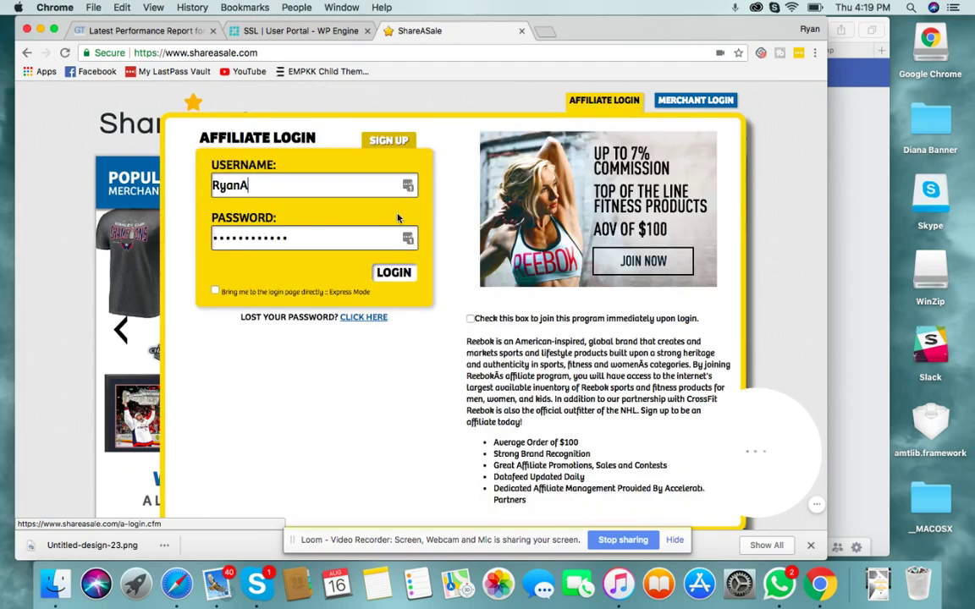
click(390, 275)
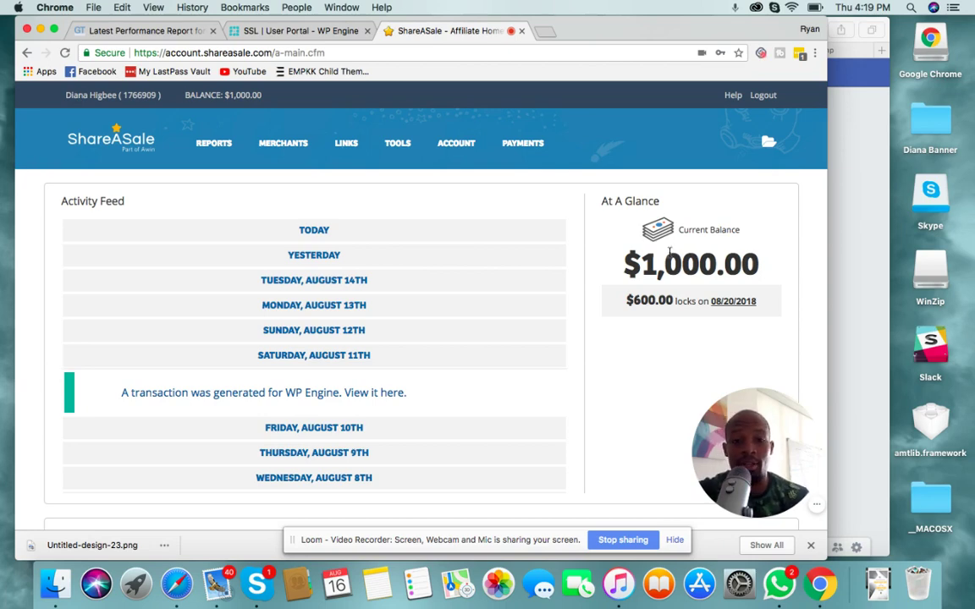
Step: Open Links > Get a Link/Banner to see the recently joined merchants shareasale.com and WP Engine
scroll(669, 254, down, 2)
scroll(669, 254, up, 2)
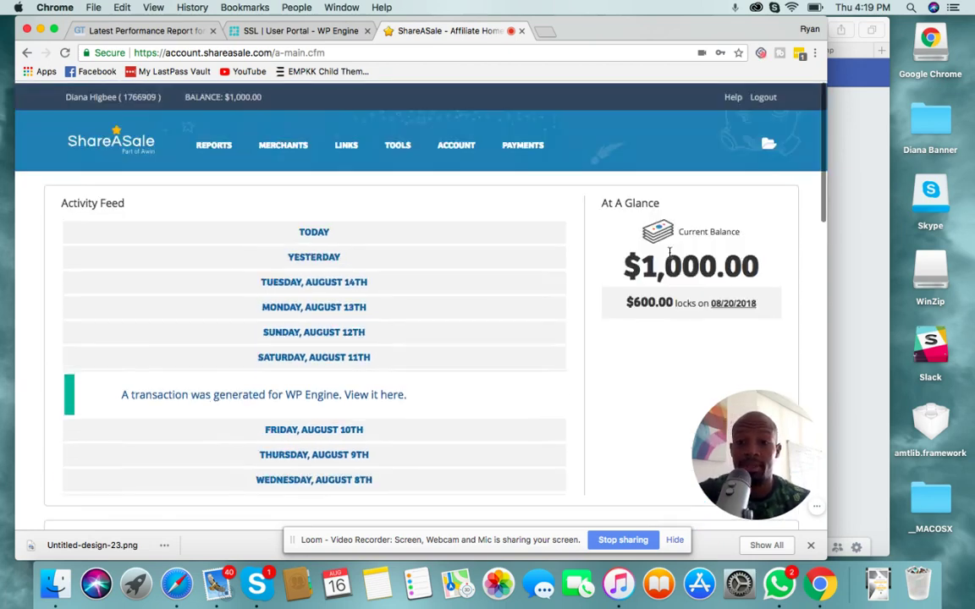
scroll(669, 254, down, 5)
scroll(669, 256, up, 2)
scroll(668, 257, down, 5)
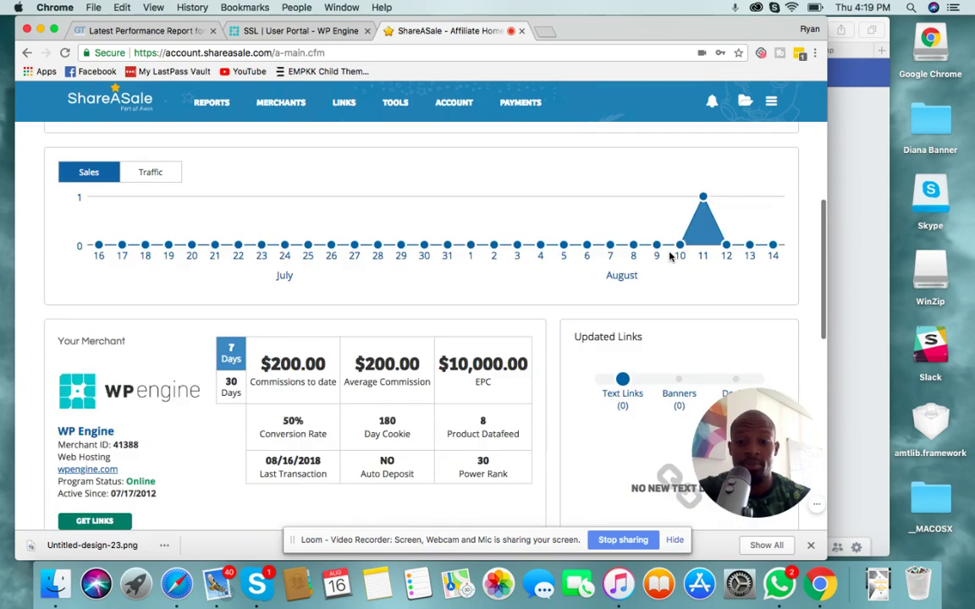
scroll(671, 256, up, 5)
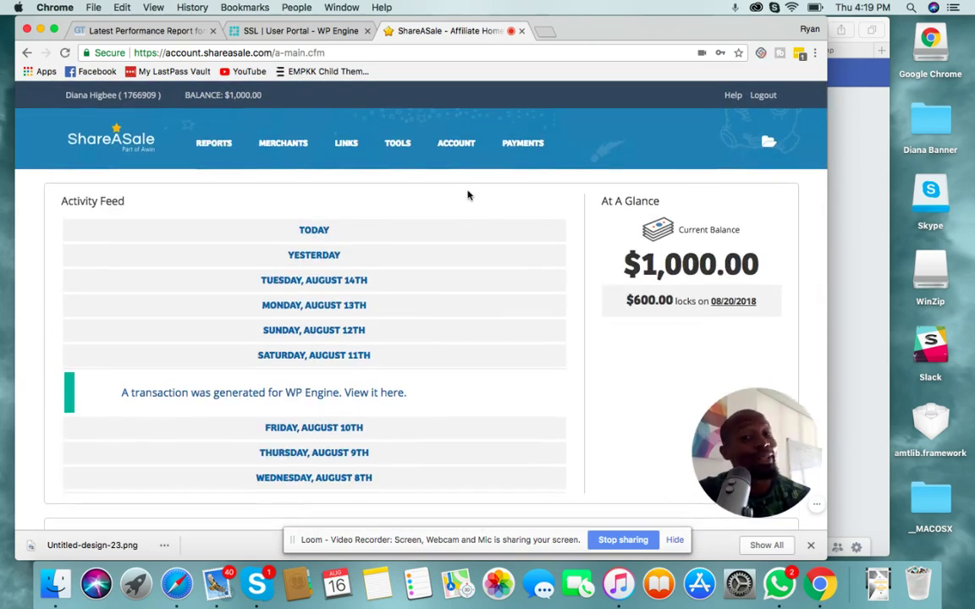
mouse_move(201, 142)
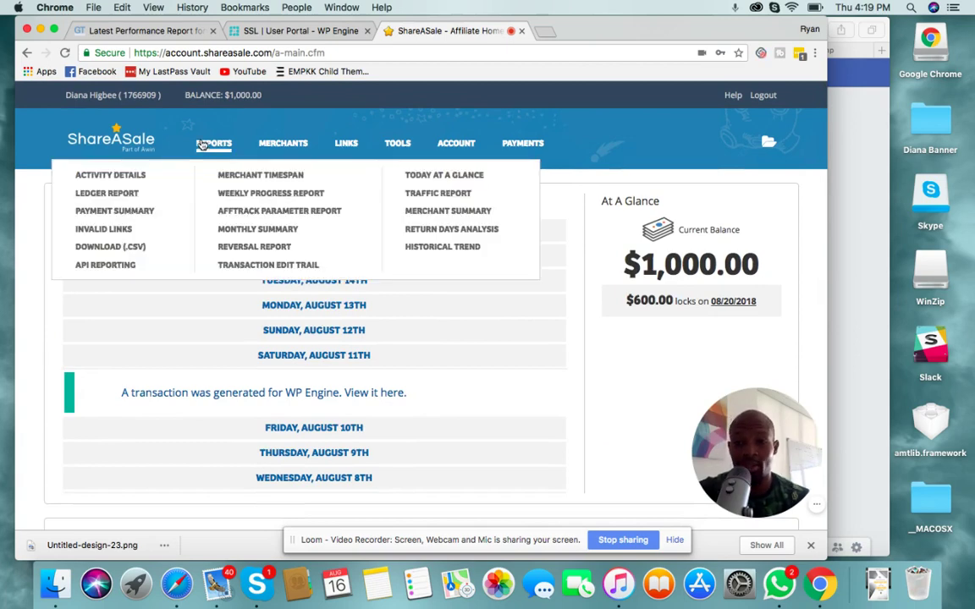
mouse_move(314, 140)
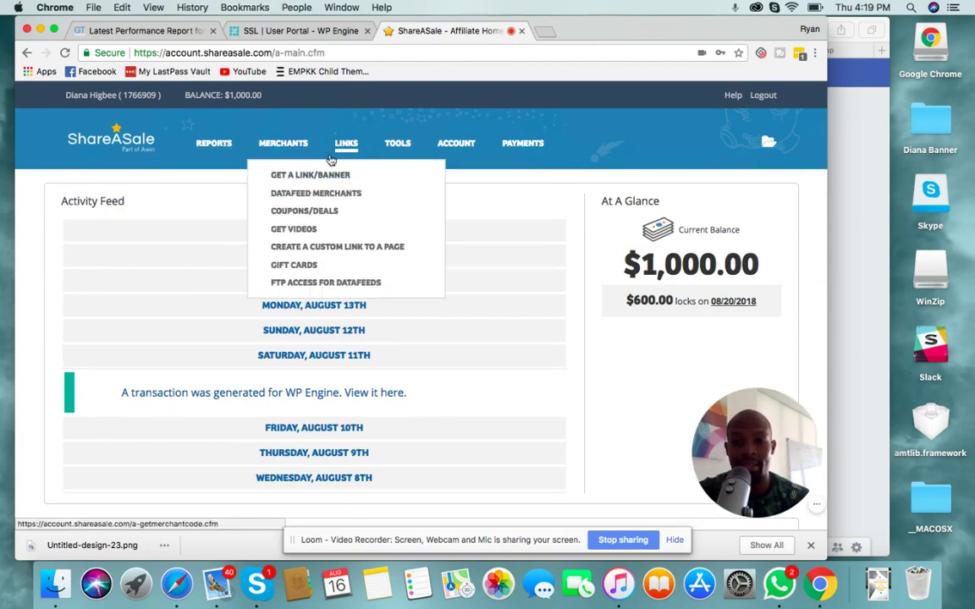
click(284, 174)
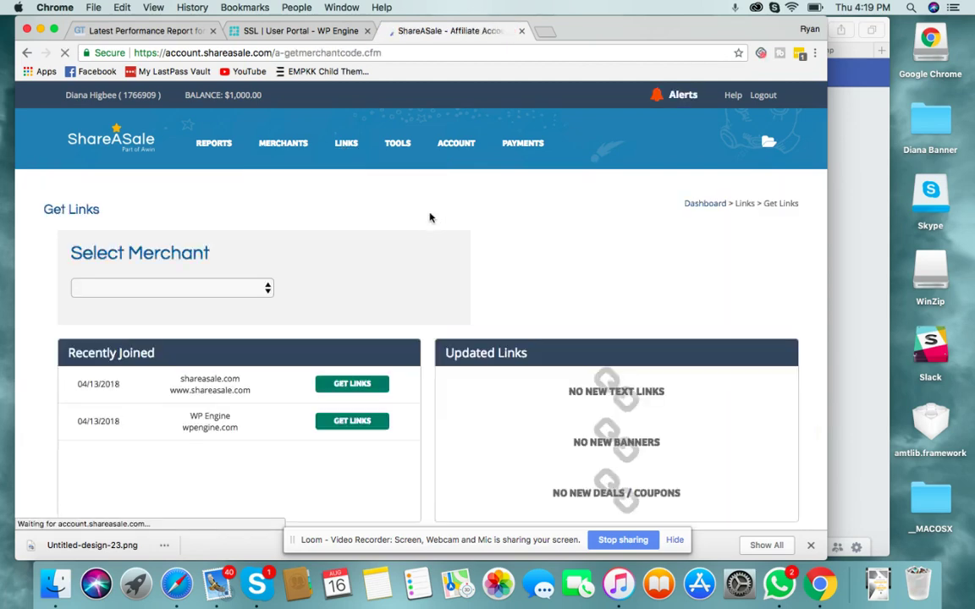
scroll(474, 316, down, 3)
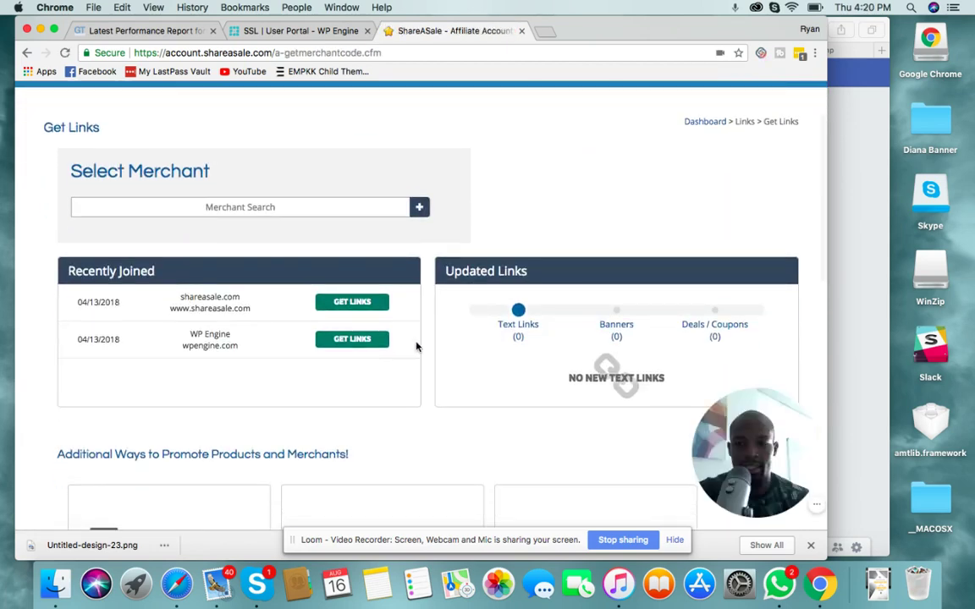
scroll(418, 344, down, 5)
scroll(418, 344, up, 6)
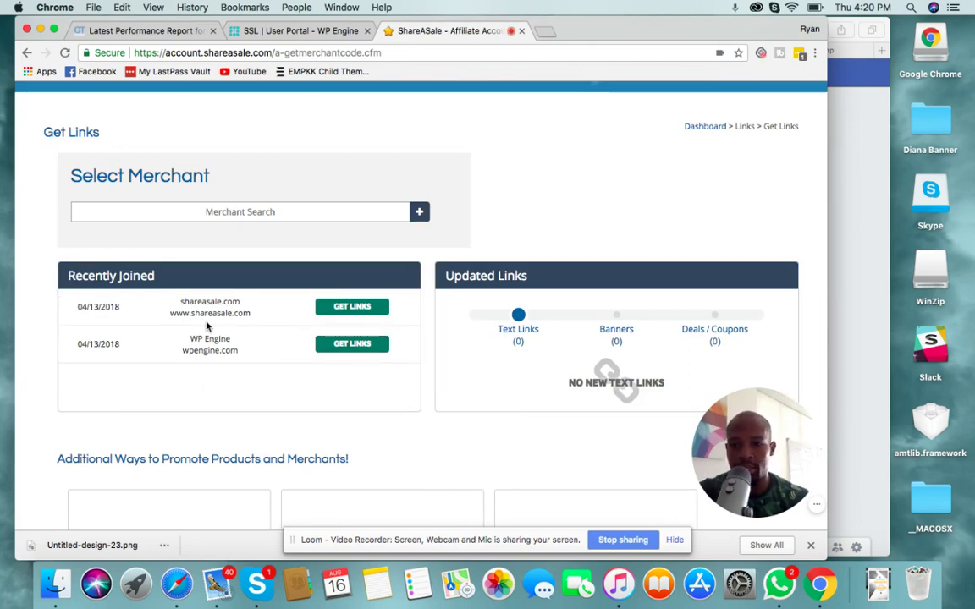
Step: Open WP Engine's links and browse its text links, such as Homepage and Startup Plan - wpe20off
click(352, 344)
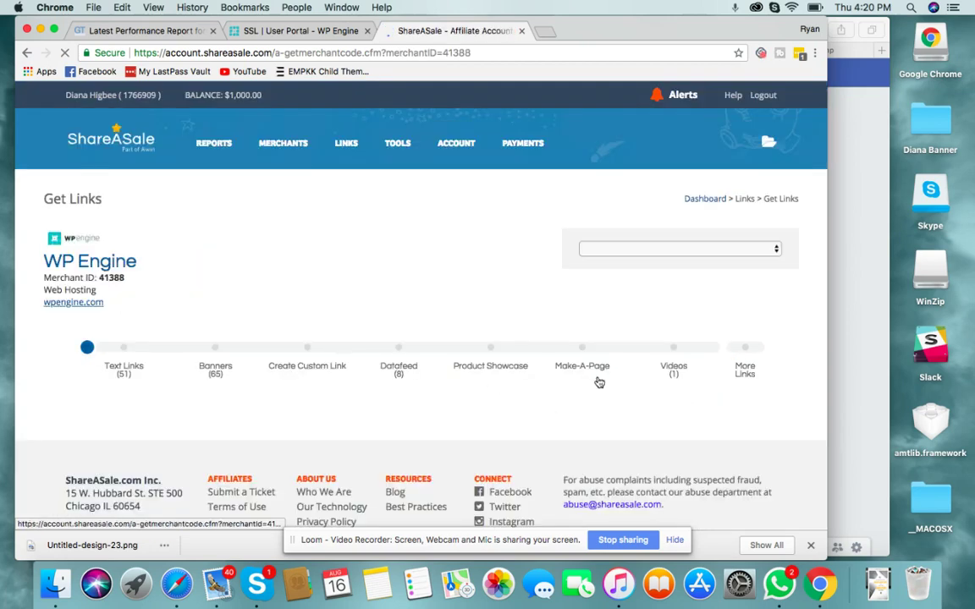
scroll(573, 338, down, 5)
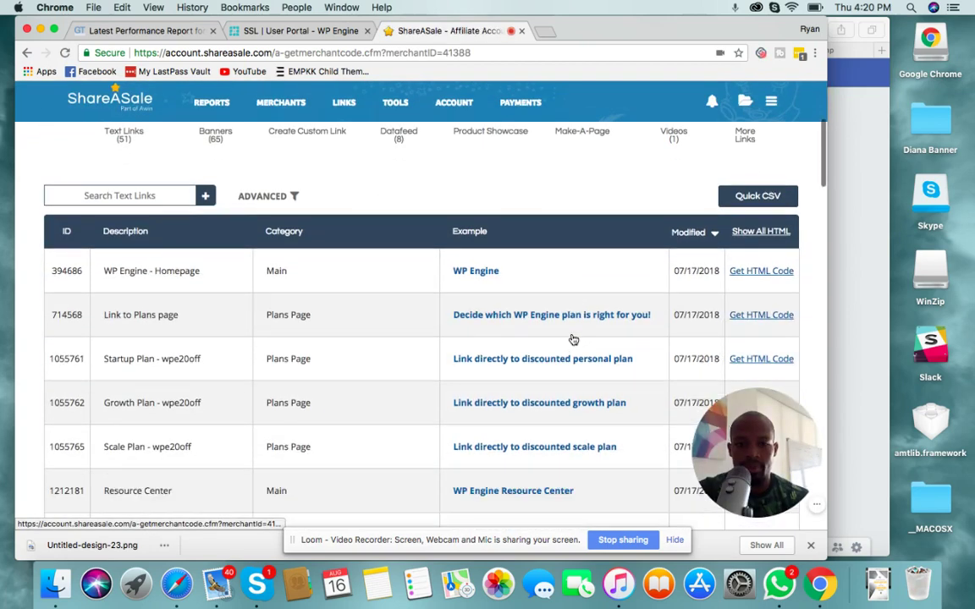
scroll(573, 340, down, 3)
scroll(310, 198, up, 5)
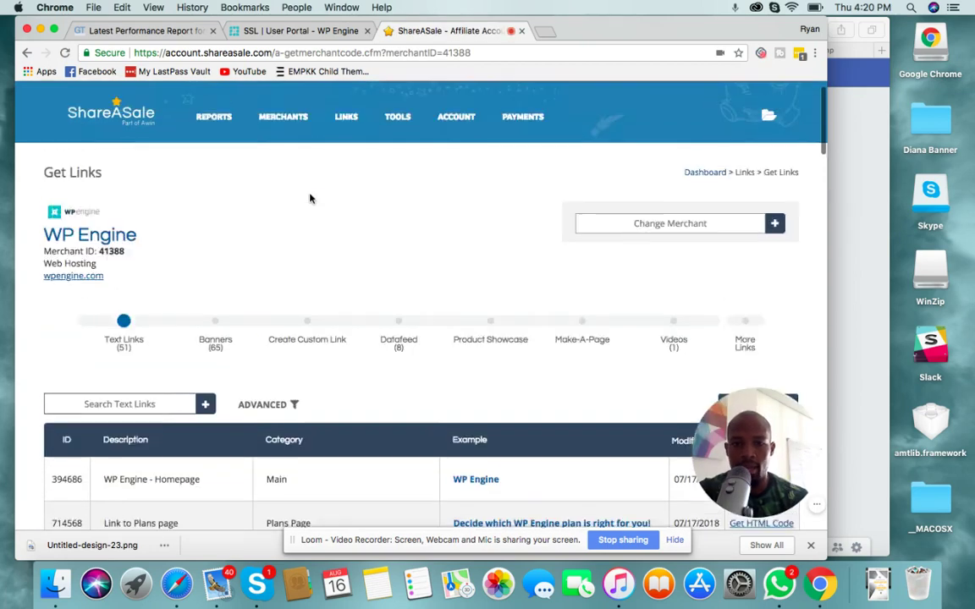
scroll(351, 267, down, 5)
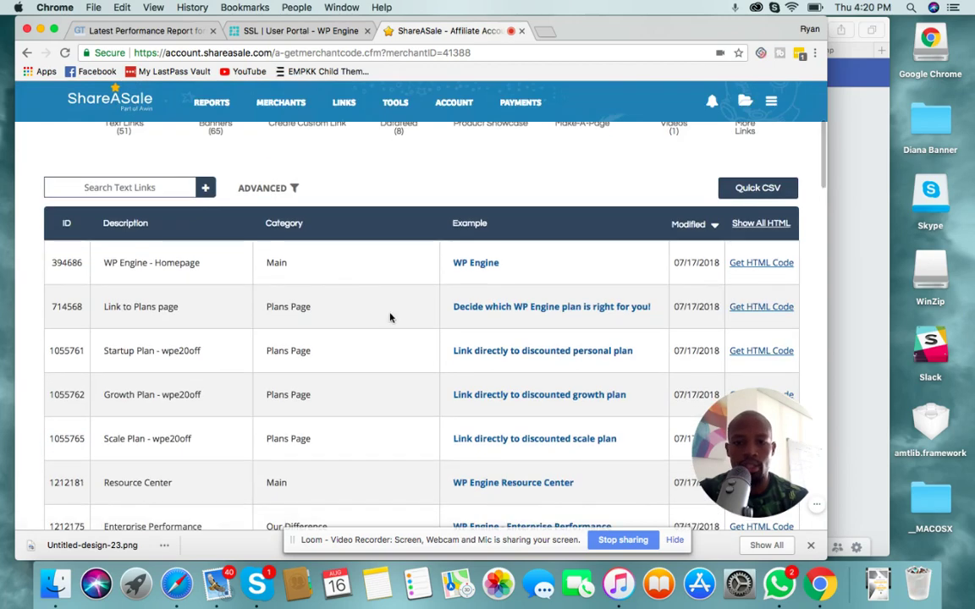
scroll(358, 336, down, 1)
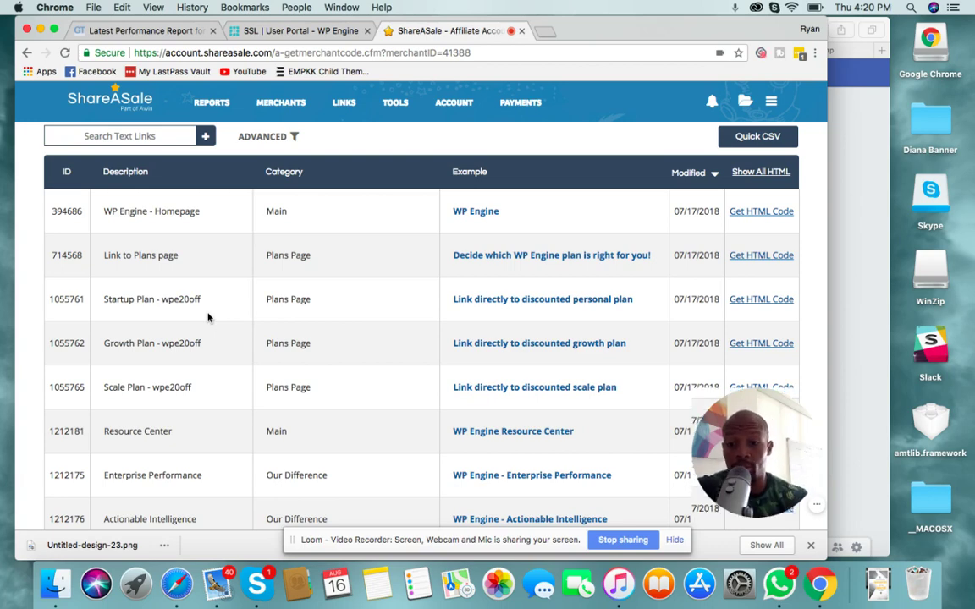
scroll(209, 315, down, 1)
scroll(322, 390, down, 2)
scroll(321, 389, up, 1)
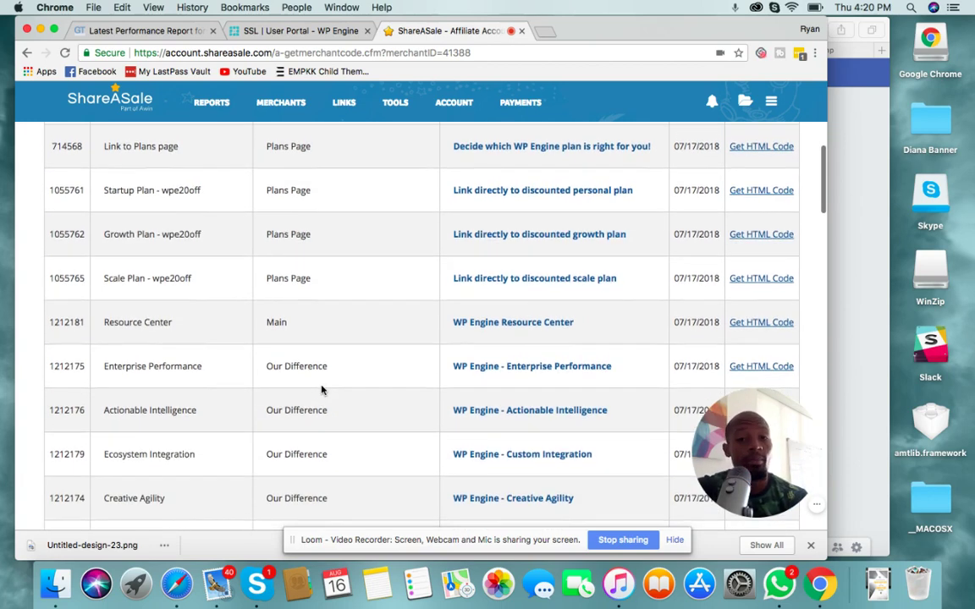